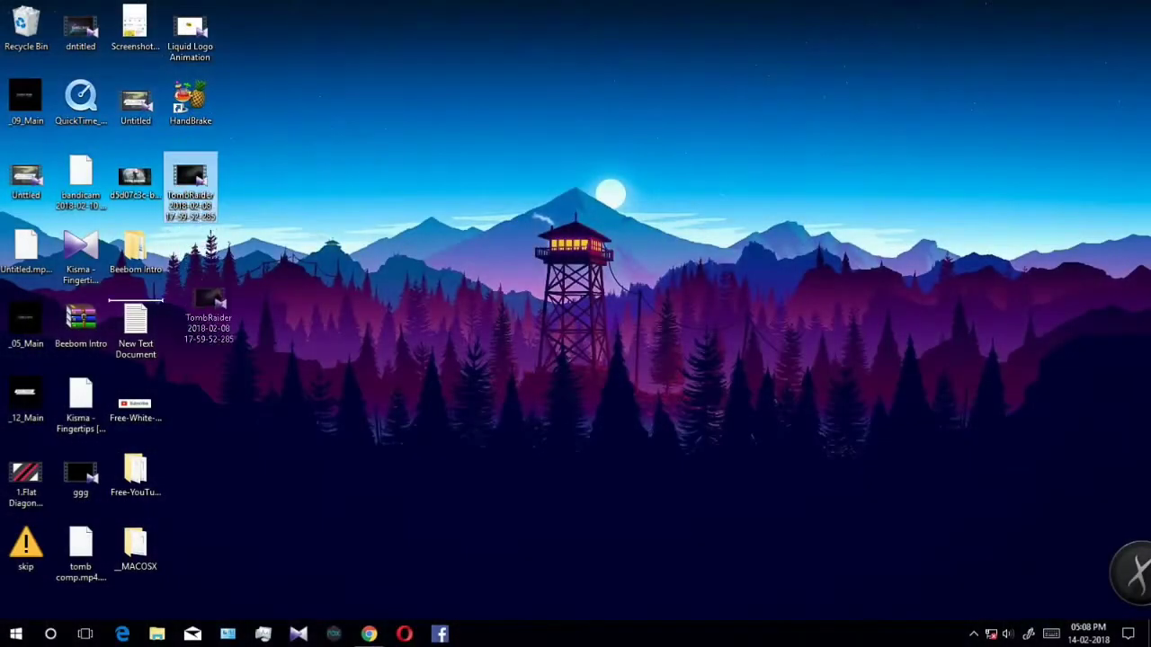
Step: Open the TombRaider file's properties and rearrange the HandBrake desktop shortcut
right_click(191, 180)
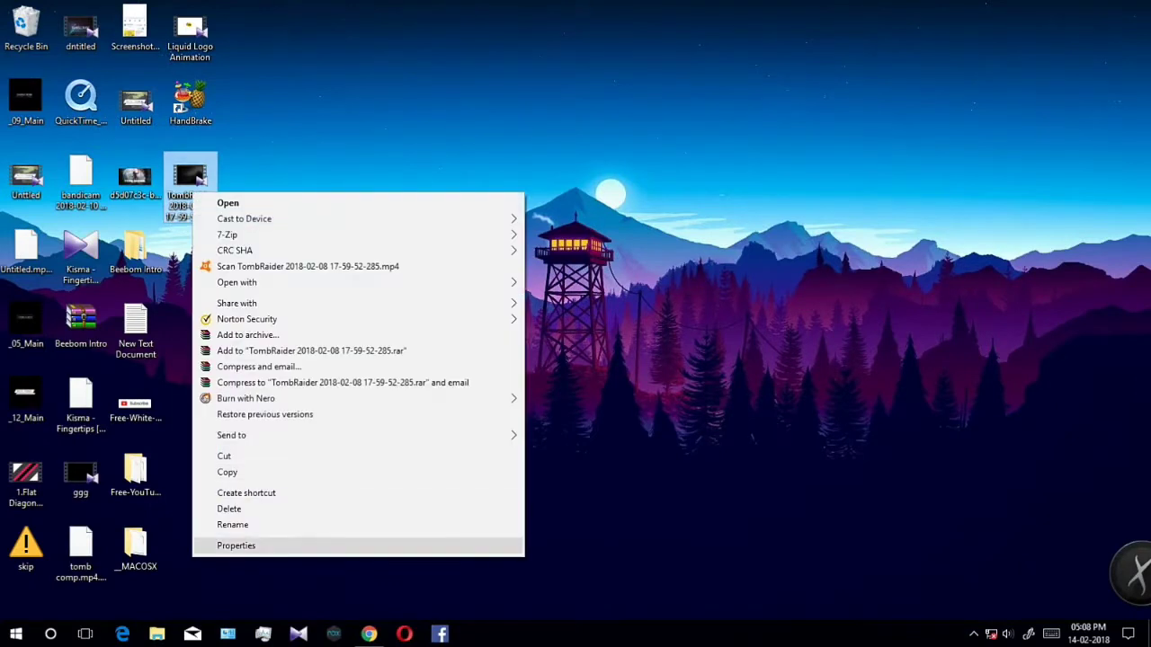
left_click(236, 545)
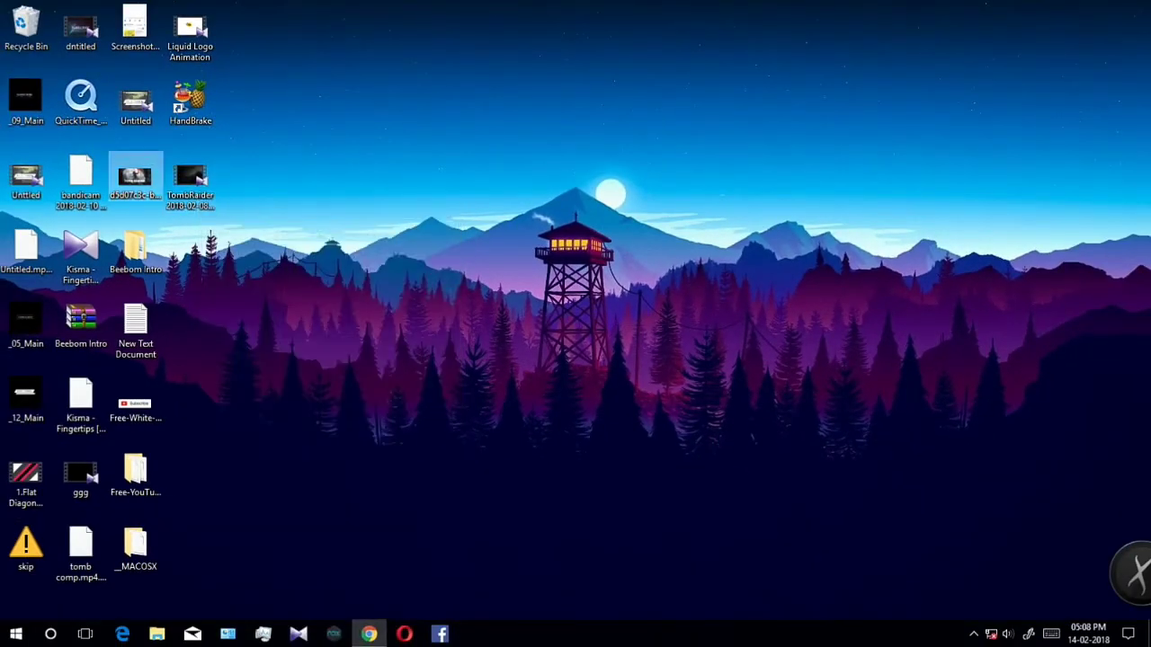
left_click_drag(190, 104, 135, 252)
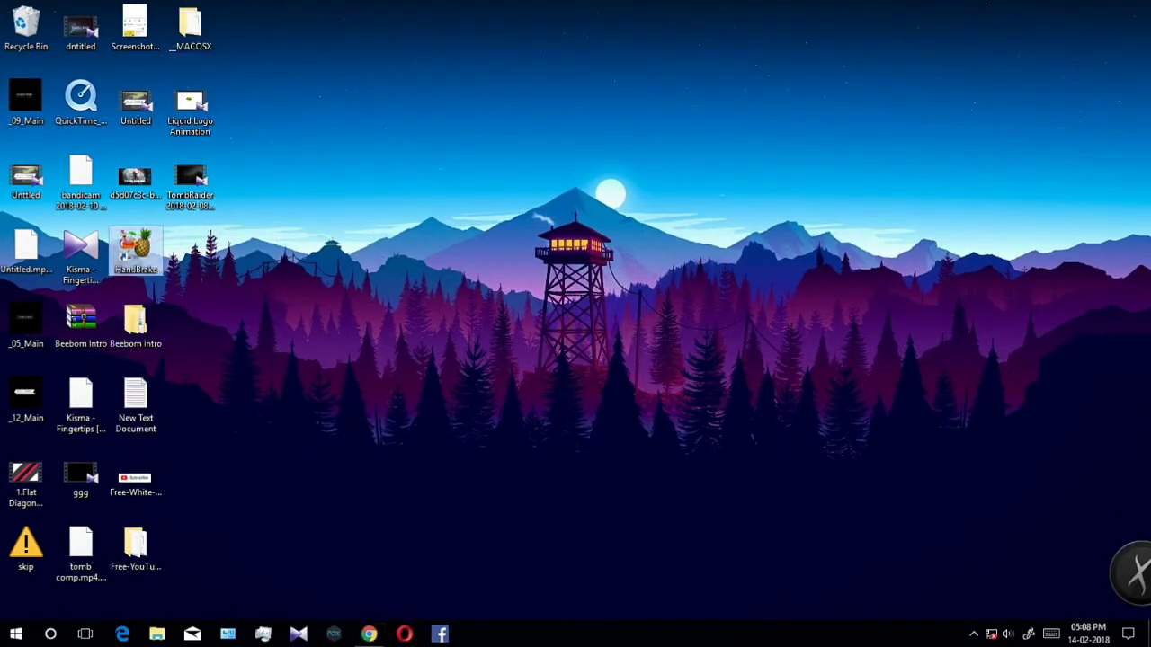
left_click_drag(233, 166, 189, 148)
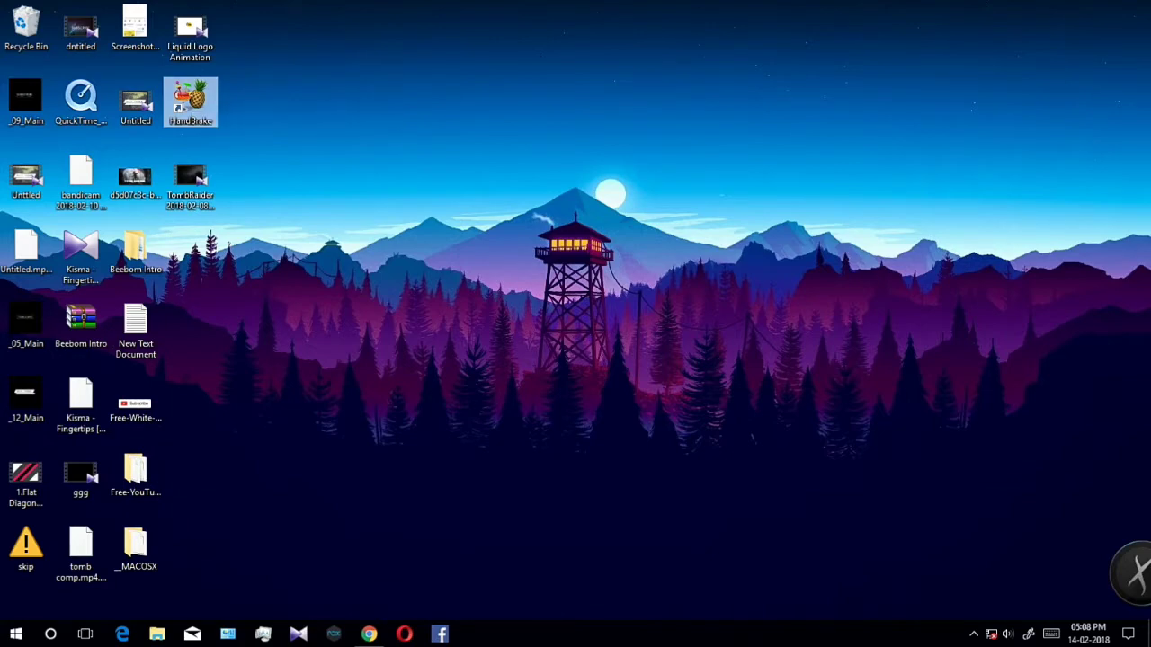
right_click(190, 103)
key("Escape")
Step: Launch HandBrake without queue recovery, load TombRaider, choose Fast 480p30, and preview
double_click(190, 104)
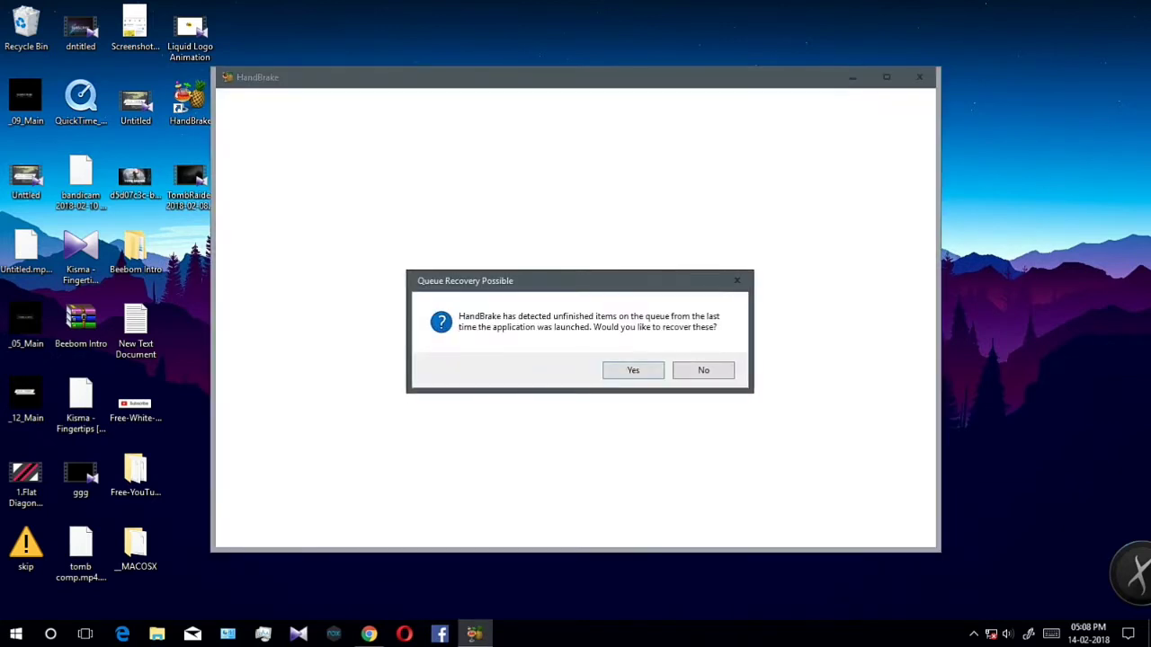
key("Return")
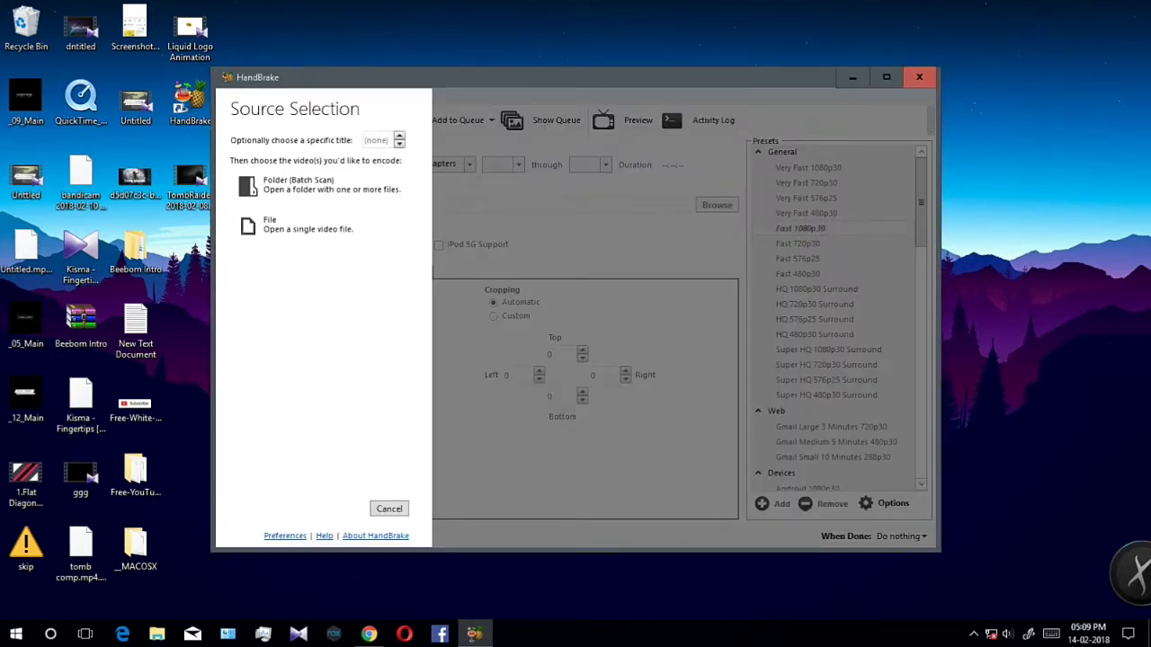
left_click_drag(670, 96, 815, 94)
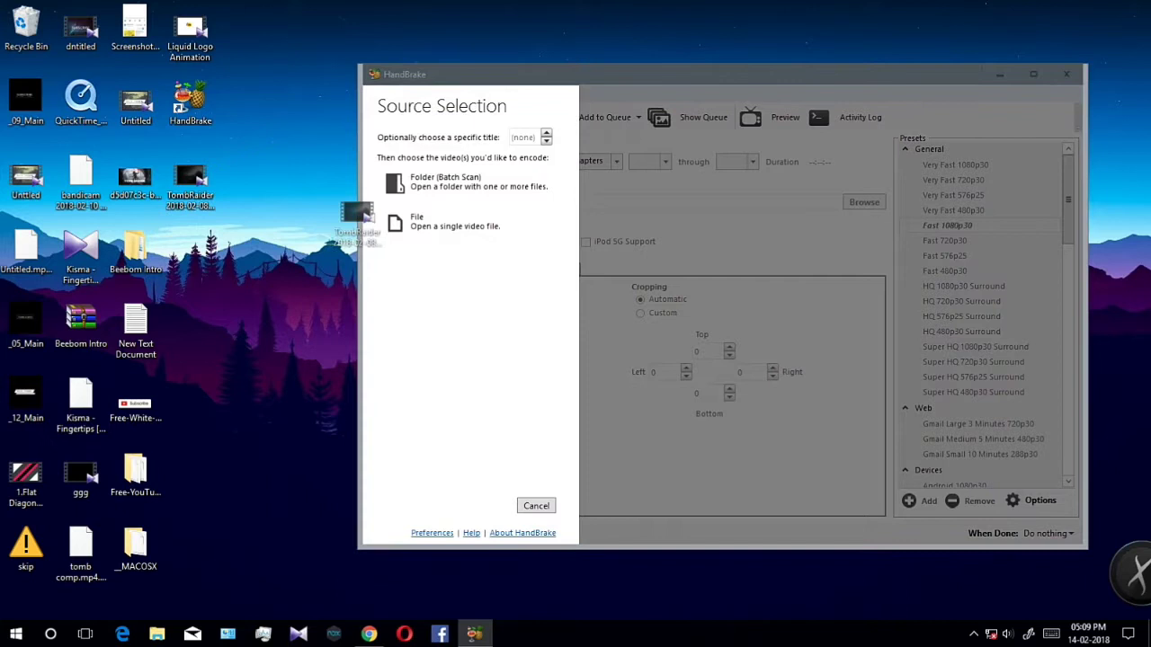
left_click_drag(245, 193, 468, 270)
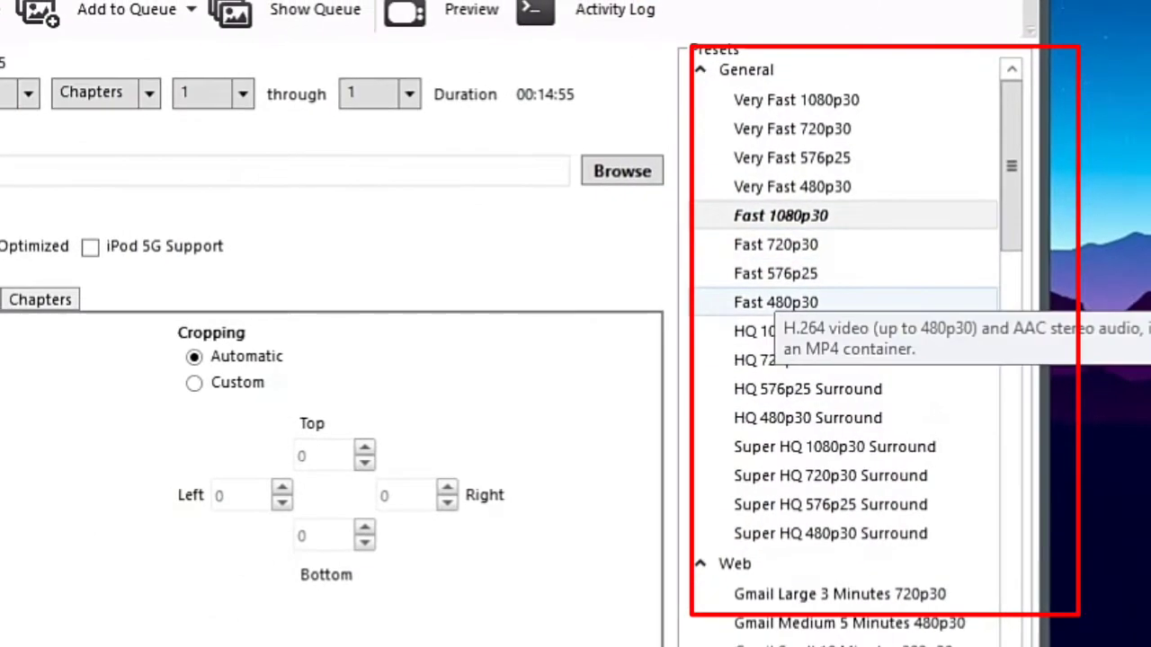
left_click(756, 306)
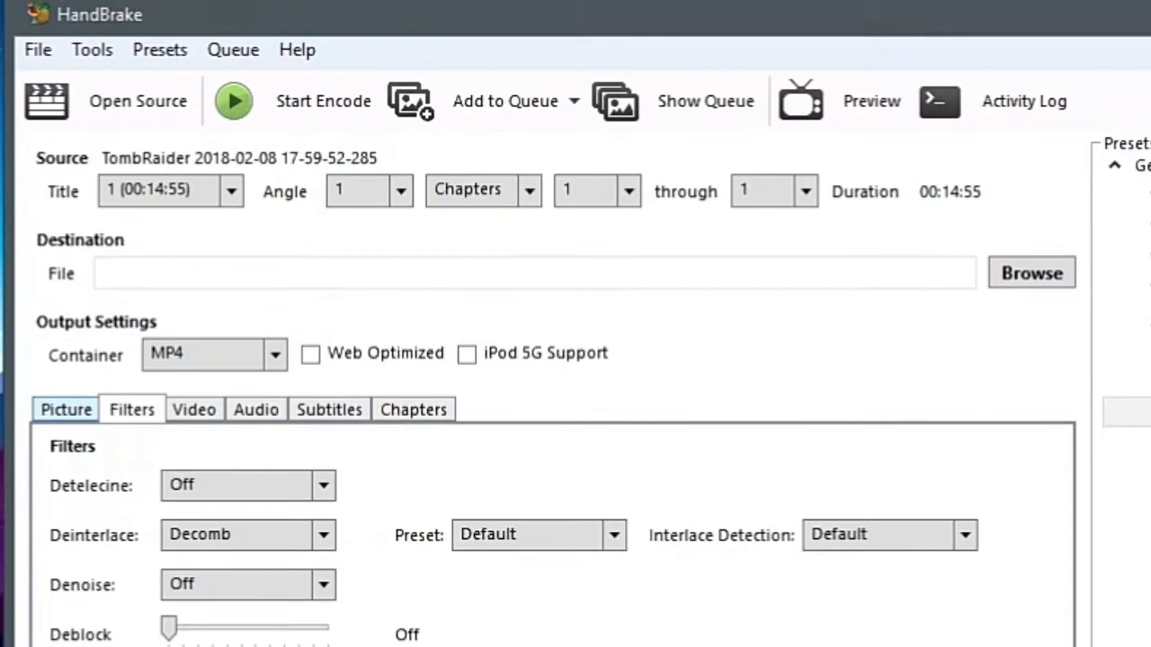
left_click(839, 102)
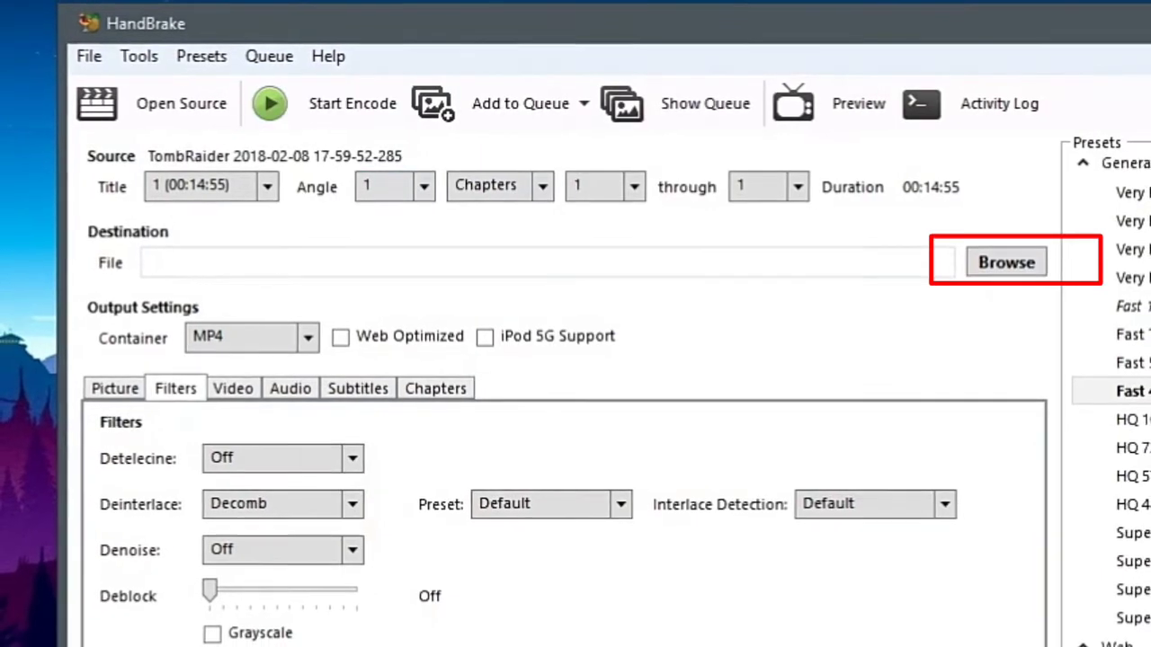
Step: Set the output destination to cm.mp4 inside the Desktop cm folder
left_click(1000, 259)
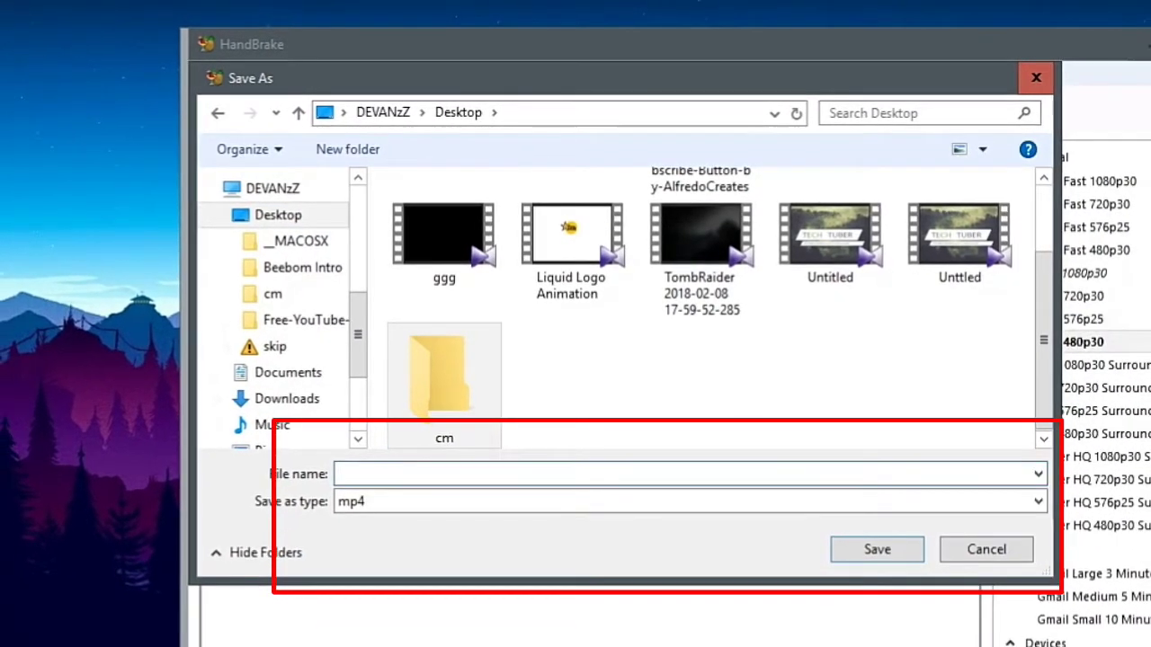
type("cm")
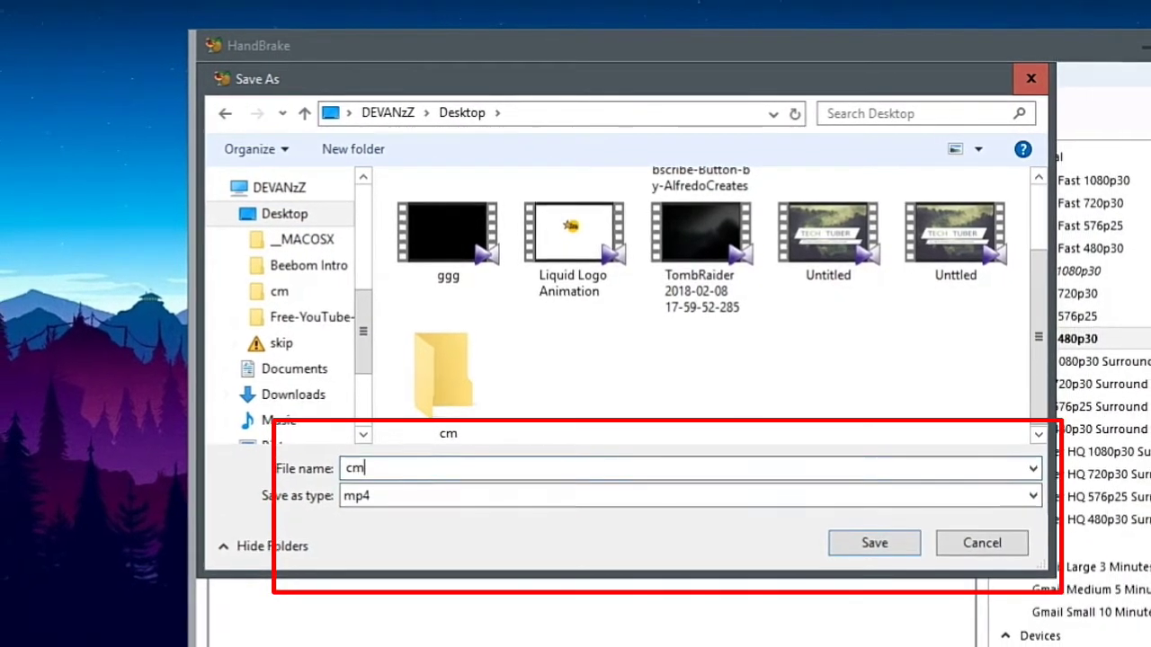
key("Return")
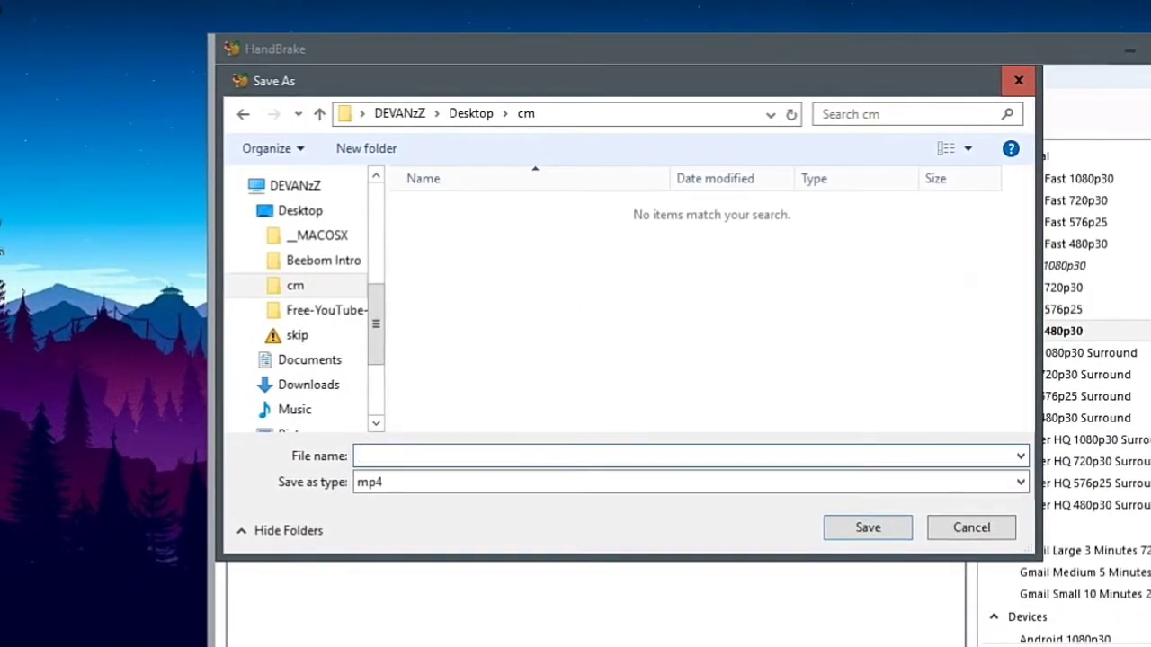
type("cm")
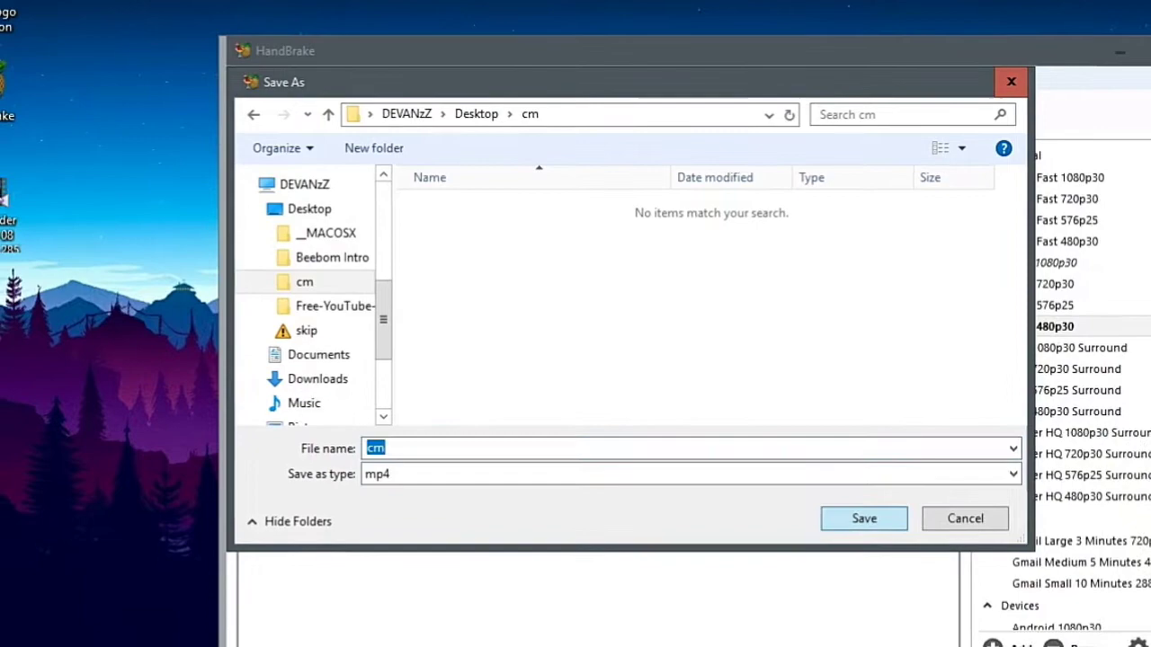
key("Return")
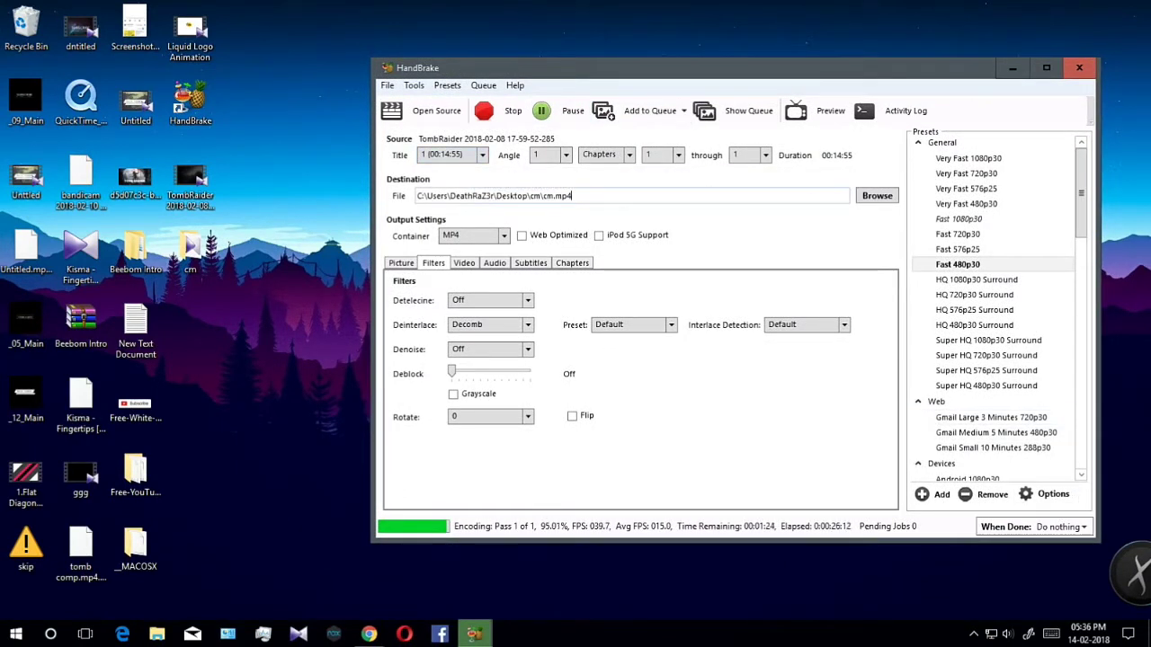
Step: Let the TombRaider encode run to about 98.7%, leaving the finish action unchanged
left_click(1059, 526)
key("Escape")
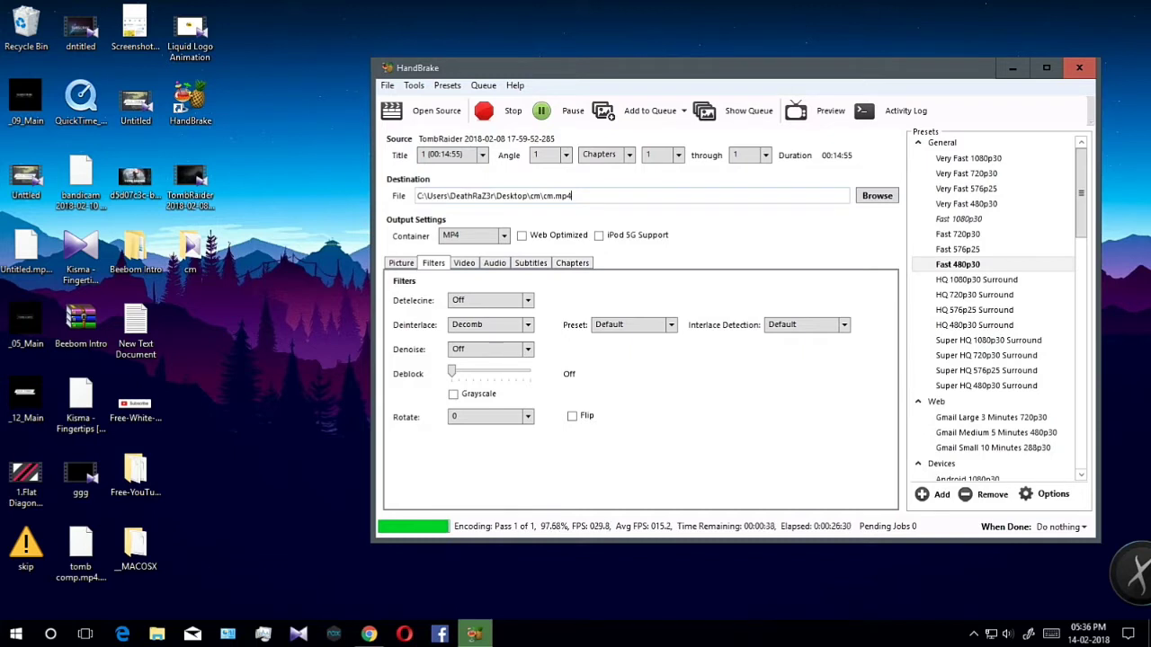
left_click_drag(545, 67, 601, 16)
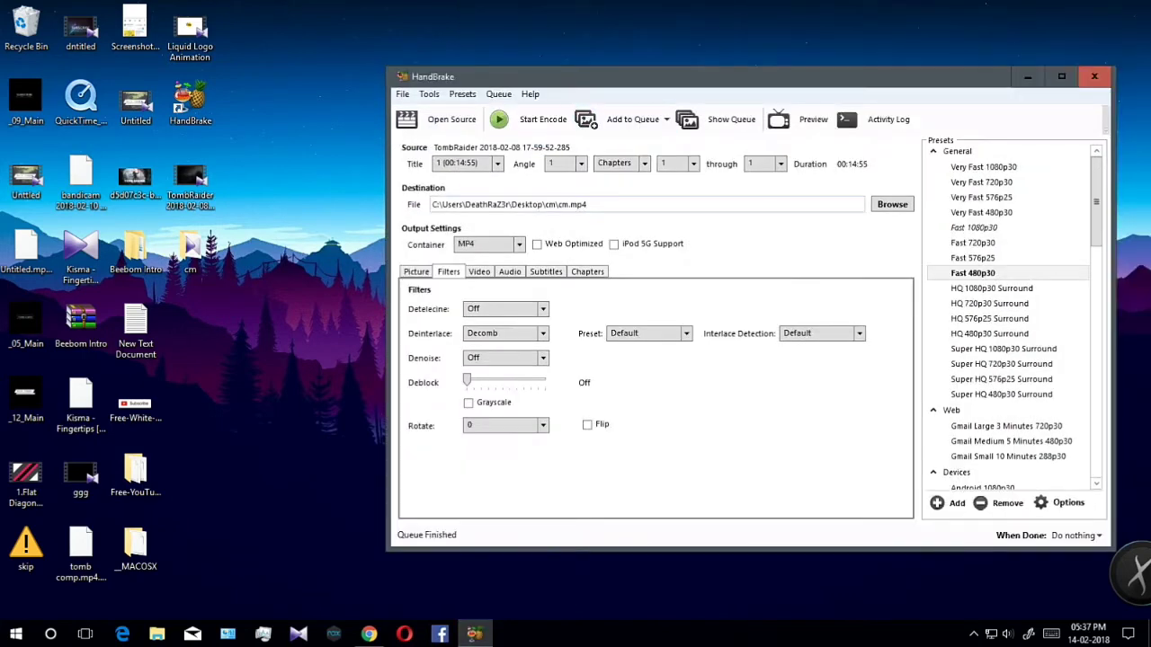
Step: Open the cm folder and show cm.mp4's Properties (285 MB) beside TombRaider's (2.20 GB)
left_click_drag(670, 81, 654, 74)
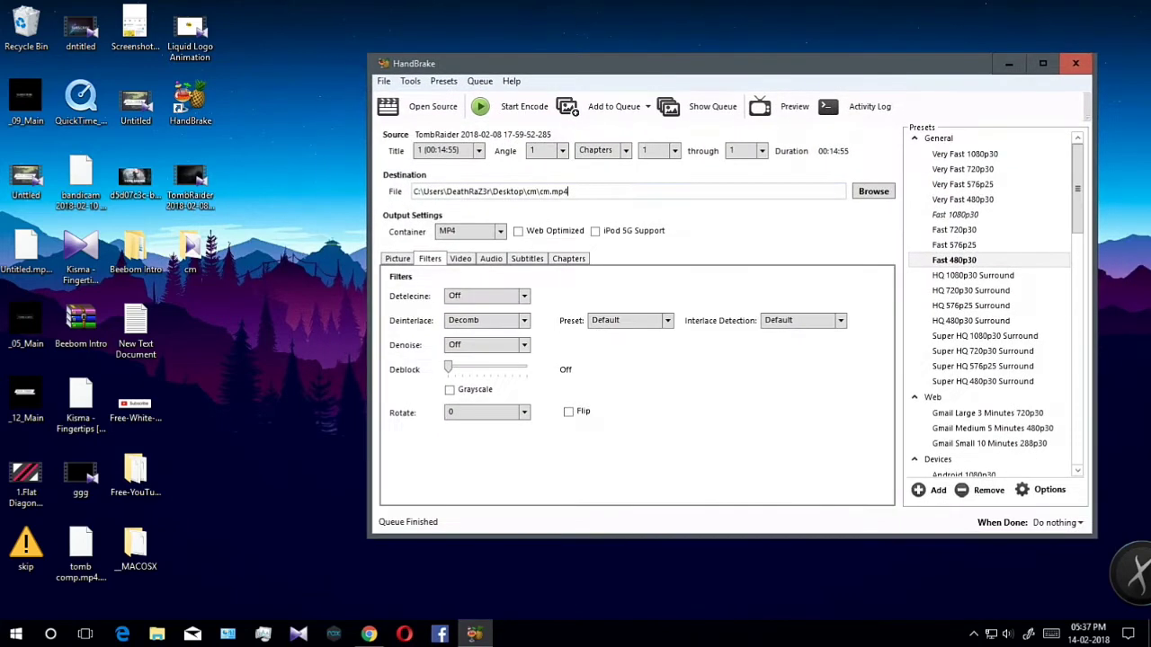
double_click(191, 257)
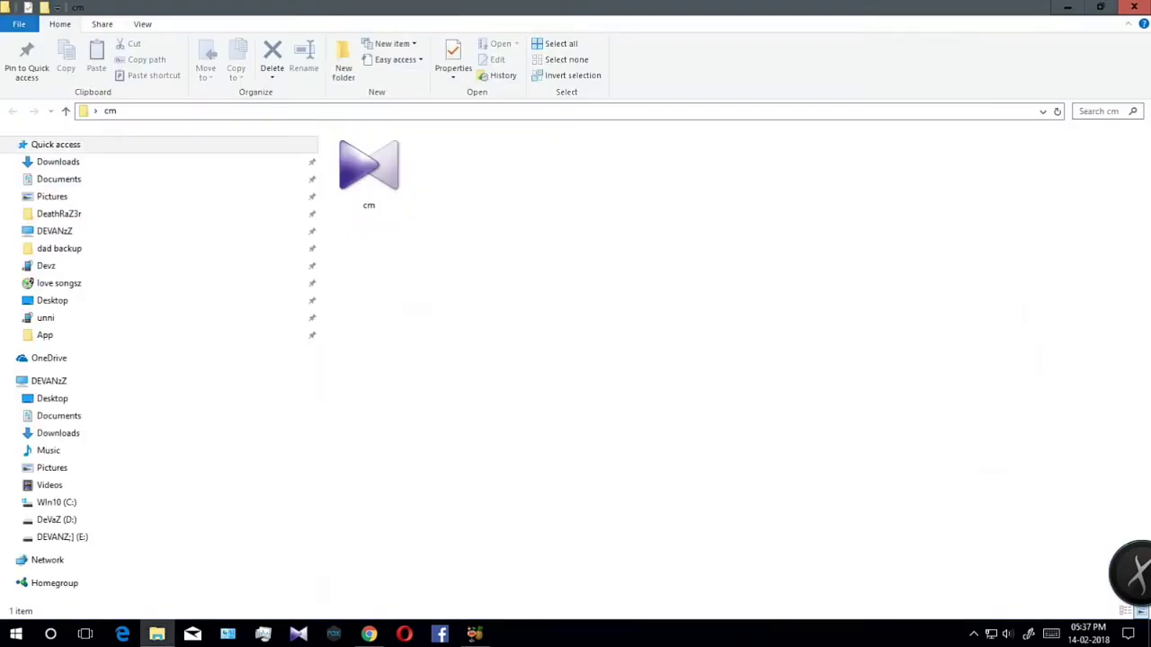
right_click(386, 184)
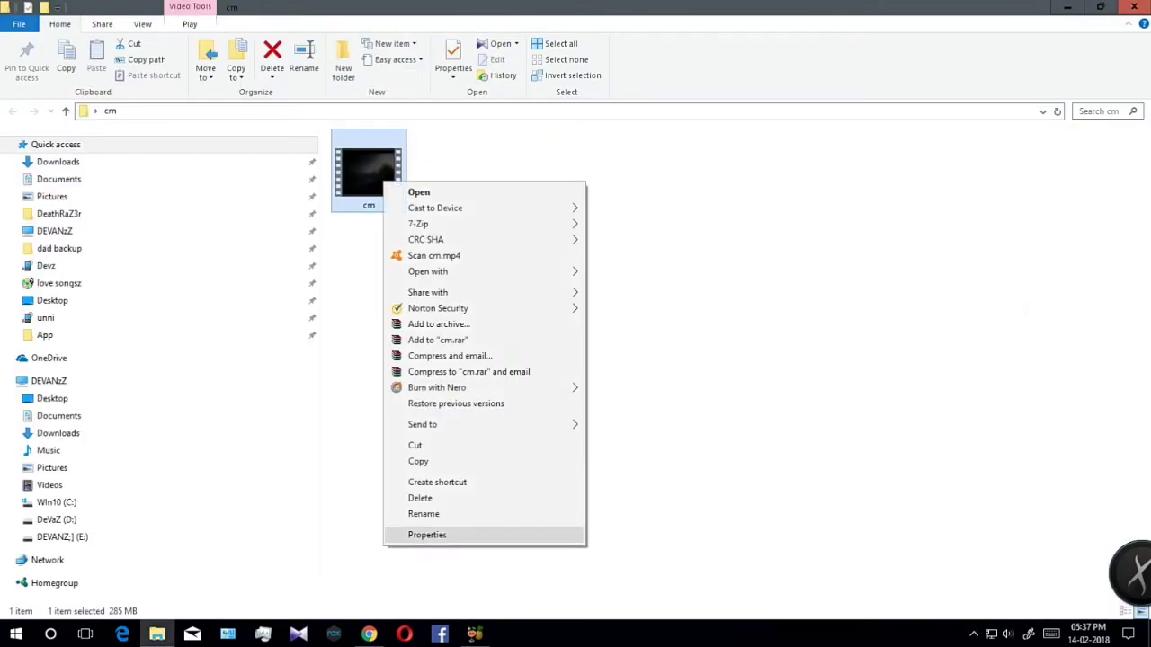
left_click(427, 534)
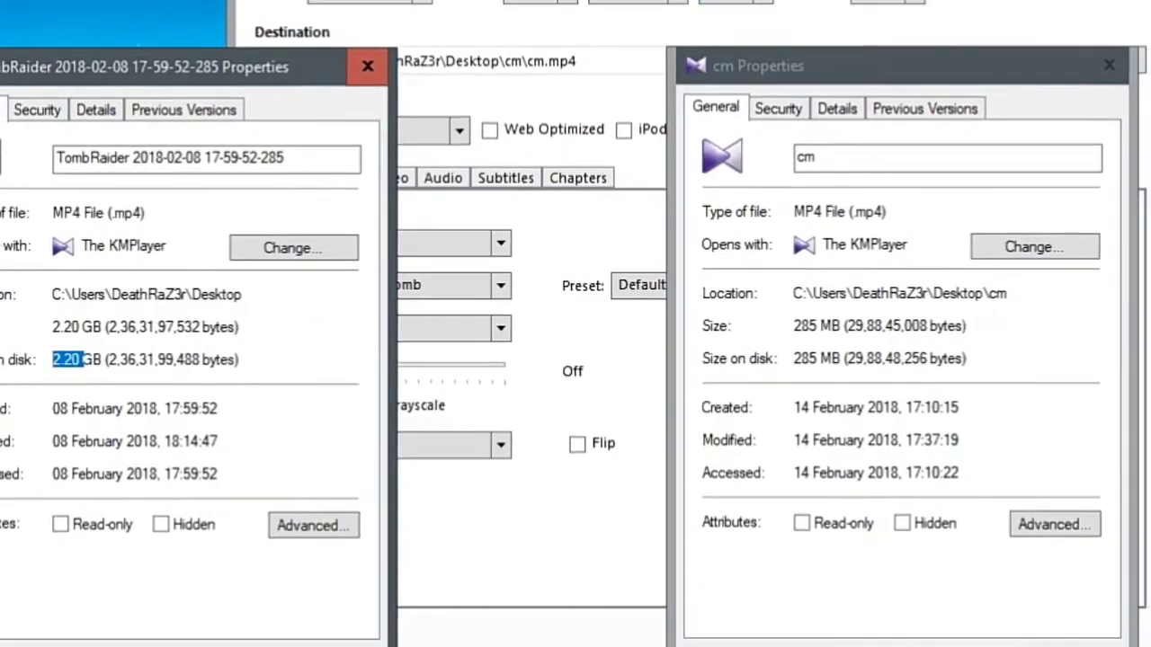
Step: Show both videos' details: 1600×900 at 20920 kbps versus 720×480 at 2504 kbps
left_click(781, 104)
left_click(842, 104)
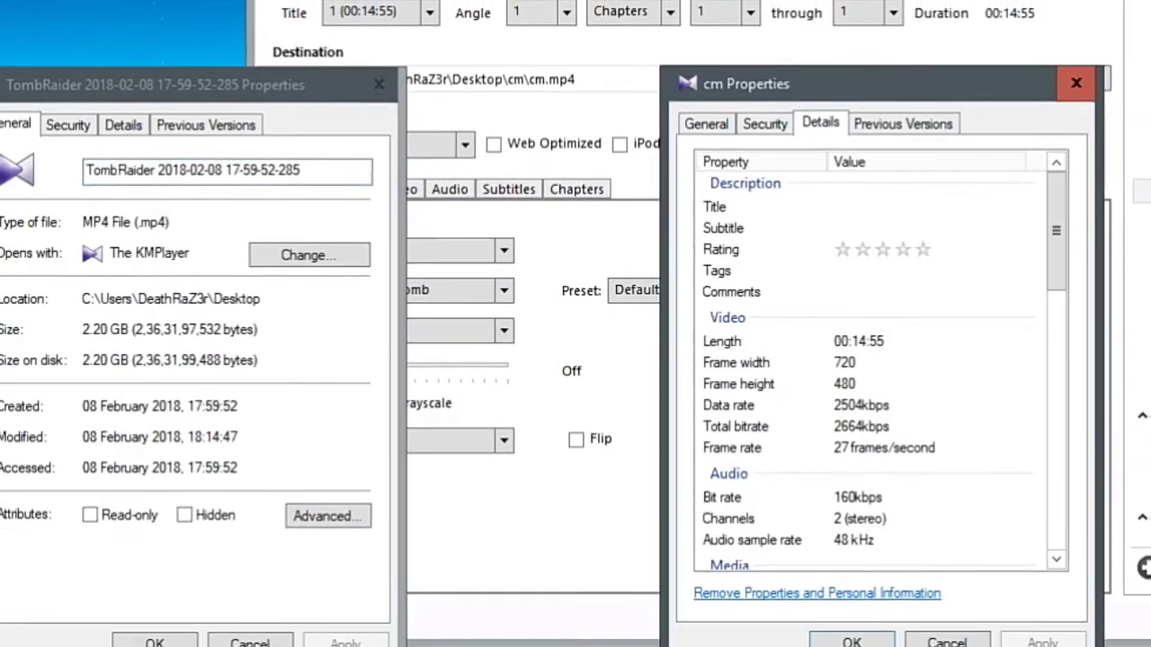
left_click(115, 120)
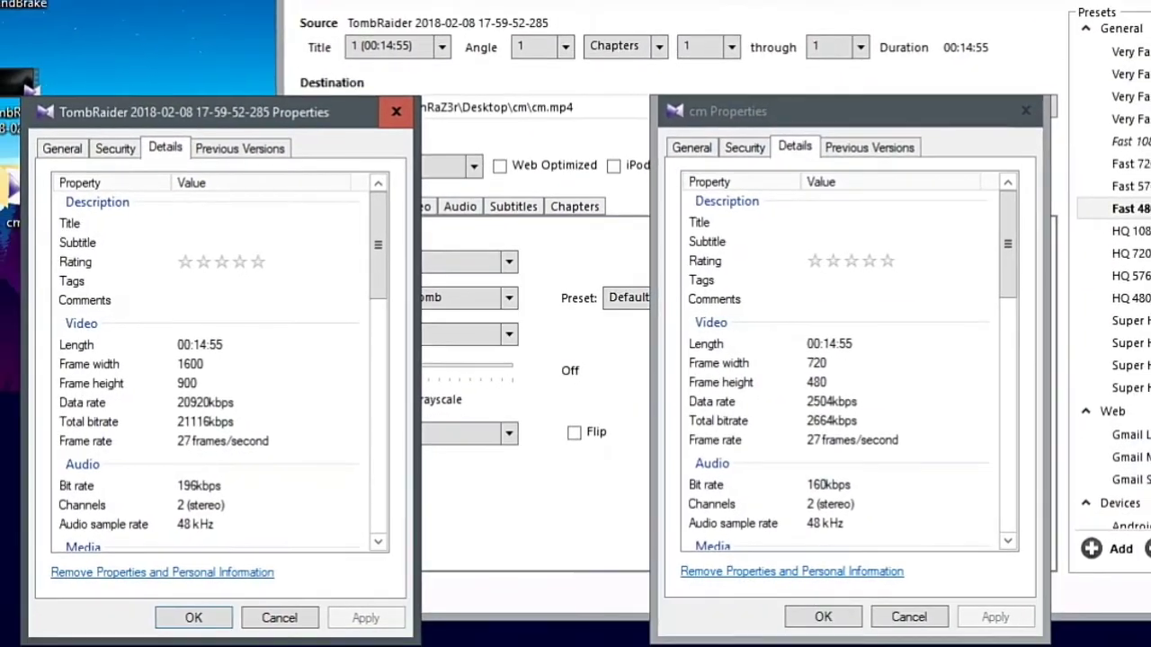
scroll(216, 360, "down", 1)
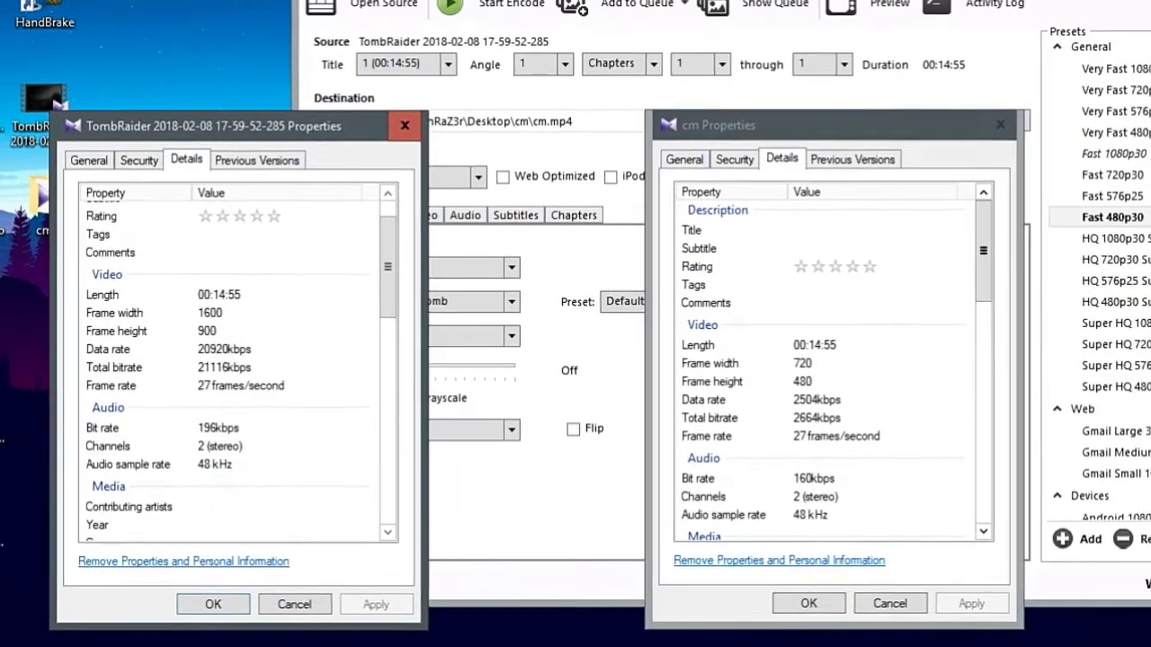
scroll(827, 378, "down", 3)
scroll(827, 378, "down", 3)
scroll(827, 377, "down", 3)
scroll(827, 378, "down", 5)
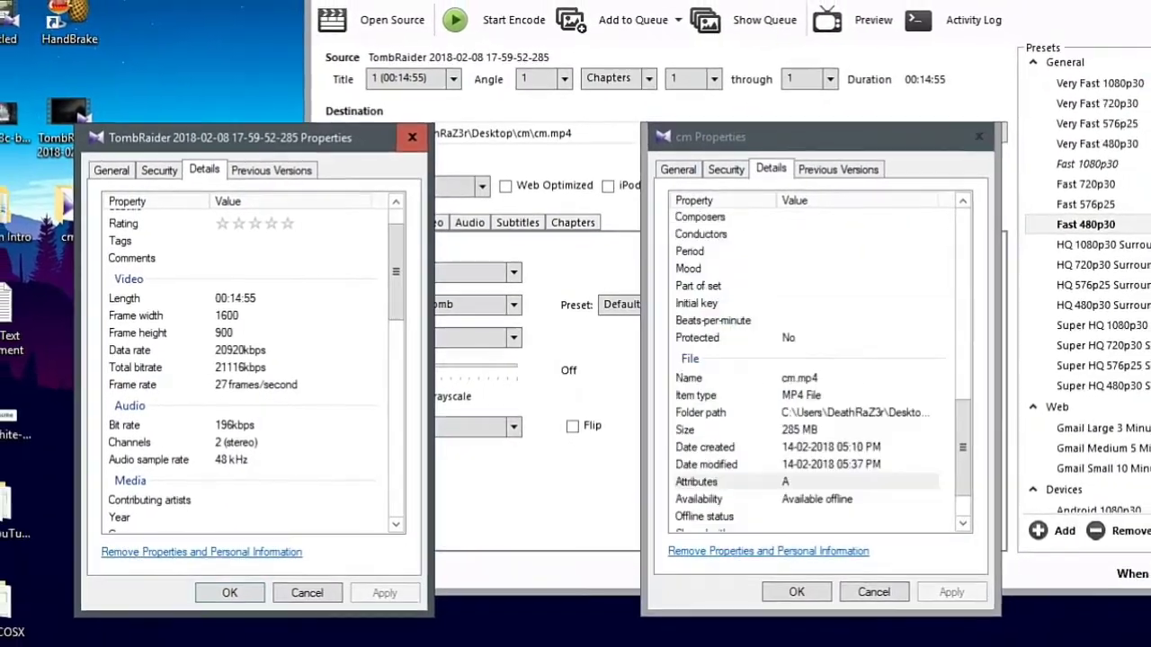
scroll(827, 377, "down", 3)
scroll(243, 377, "down", 5)
scroll(243, 378, "down", 5)
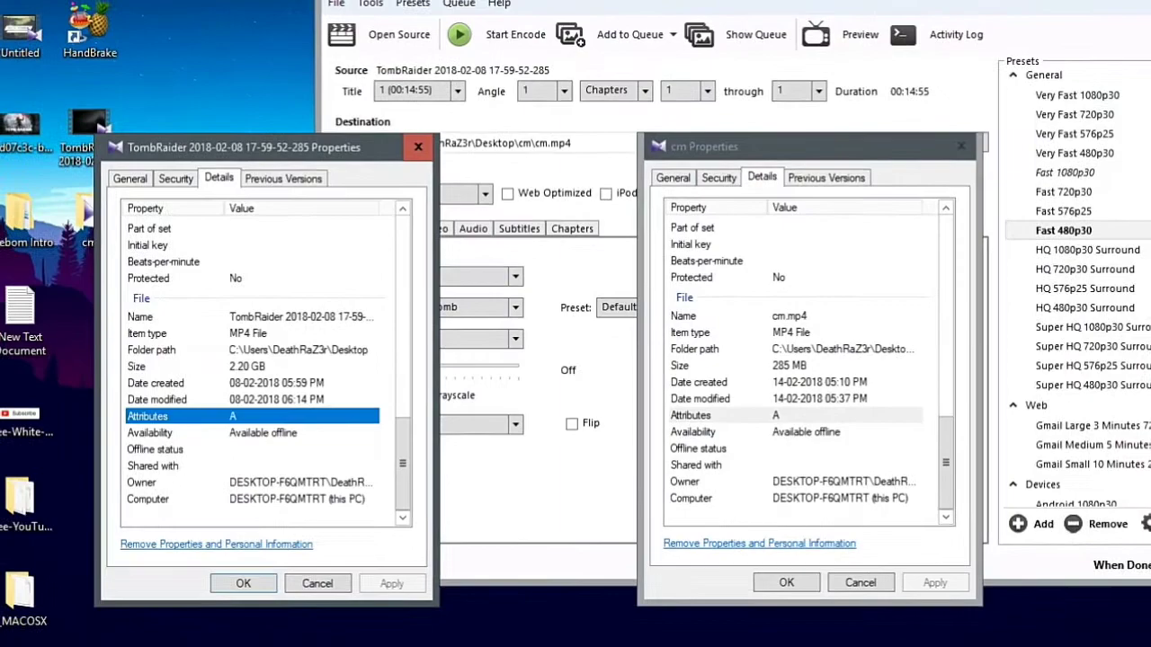
Step: Close the TombRaider and cm Properties windows
left_click(240, 586)
left_click(791, 415)
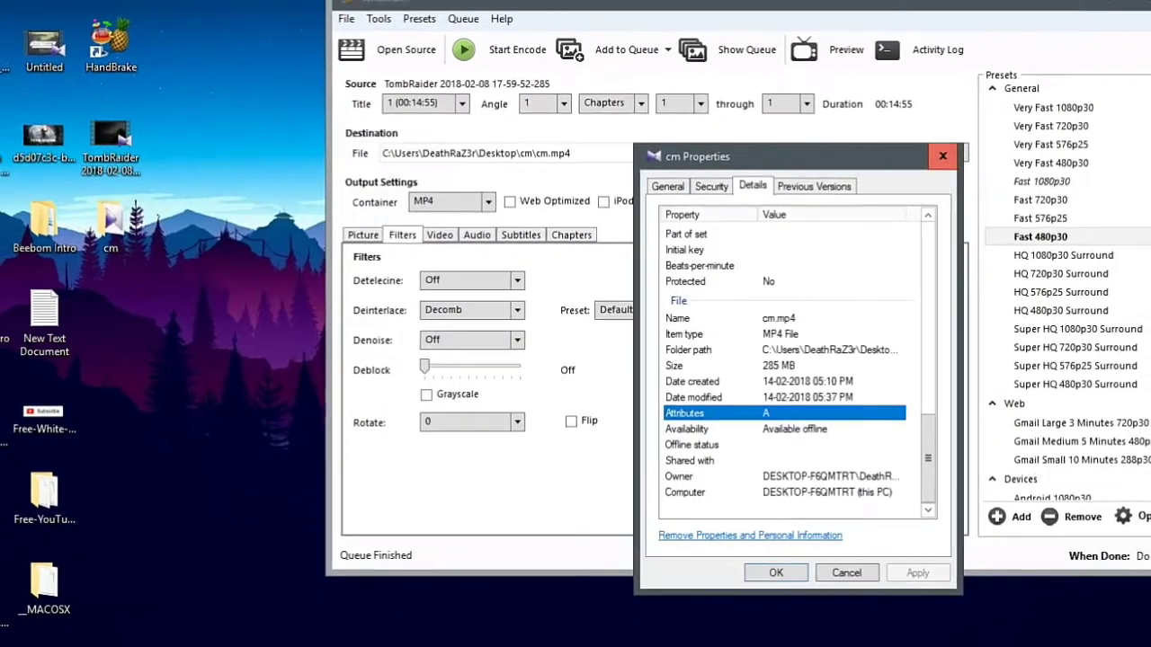
left_click(777, 575)
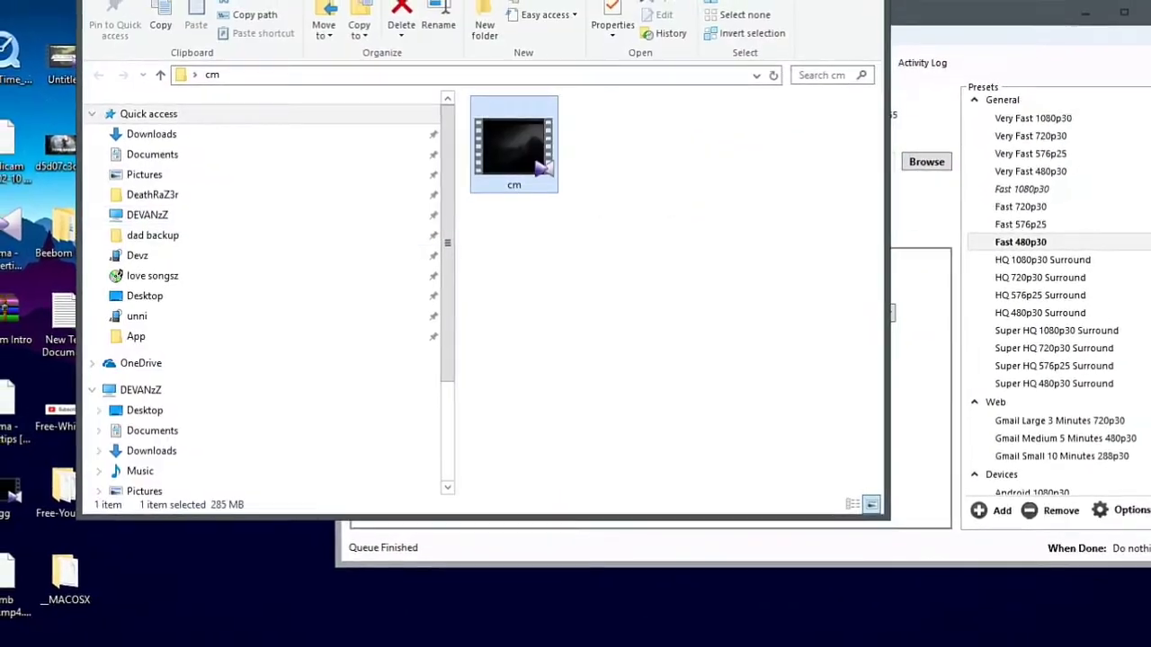
Step: Play cm.mp4 in The KMPlayer, showing its 14:55 duration
double_click(513, 144)
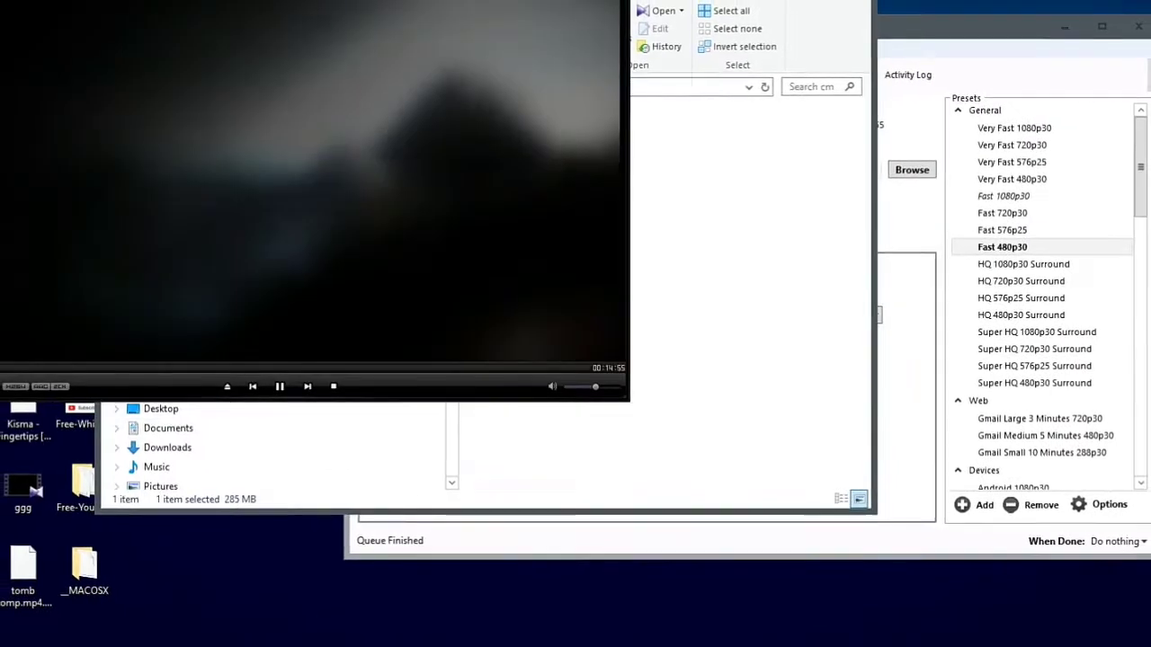